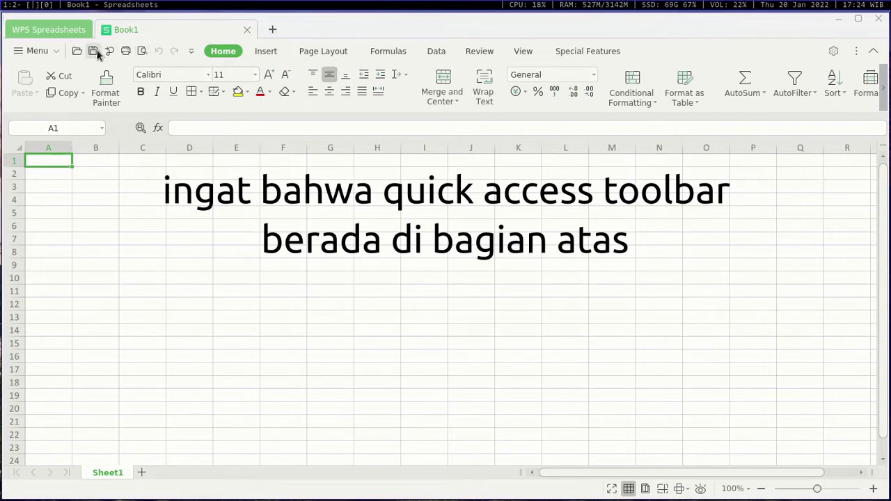
- Add Print Directly to the Quick Access Toolbar, then remove both Print Preview and Print Directly from it
click(187, 51)
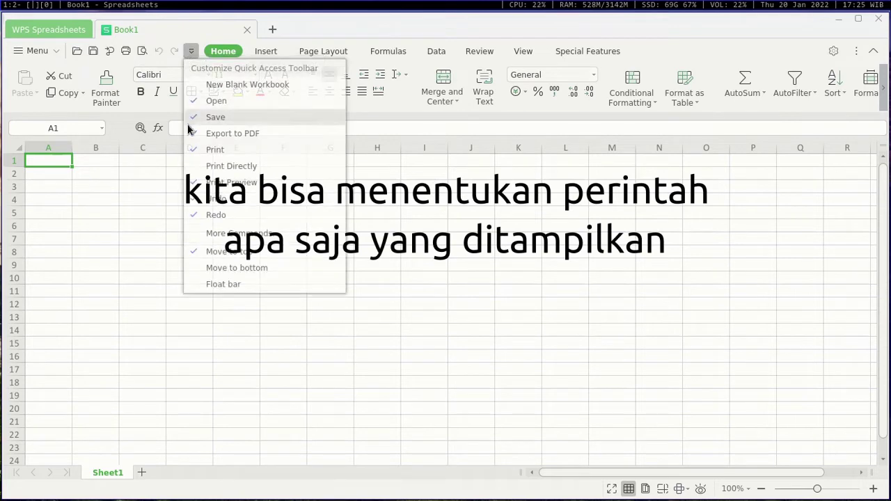
click(195, 166)
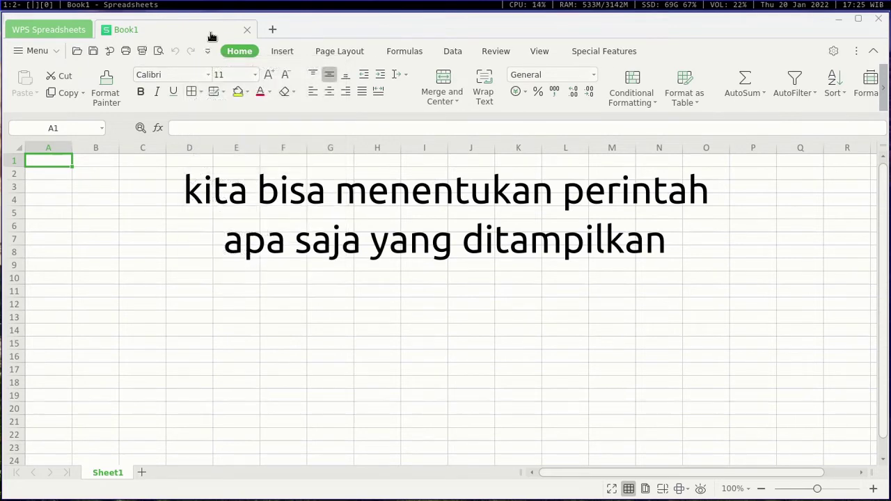
click(207, 53)
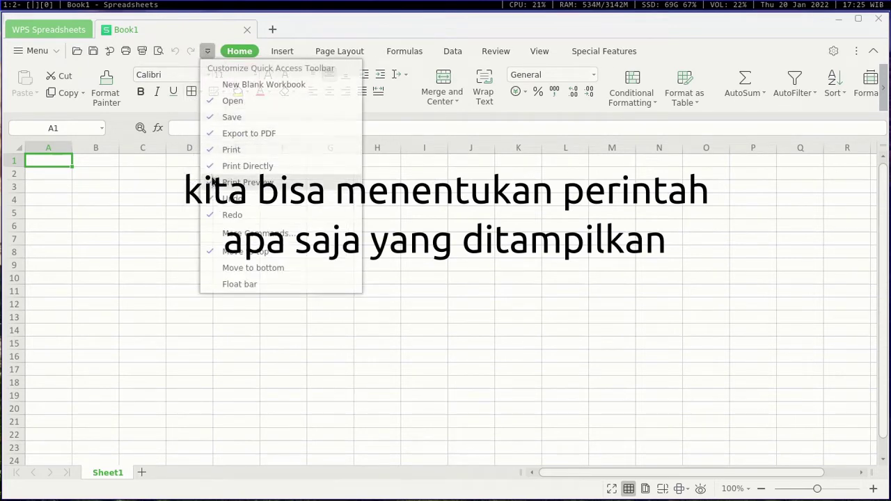
click(230, 183)
click(191, 51)
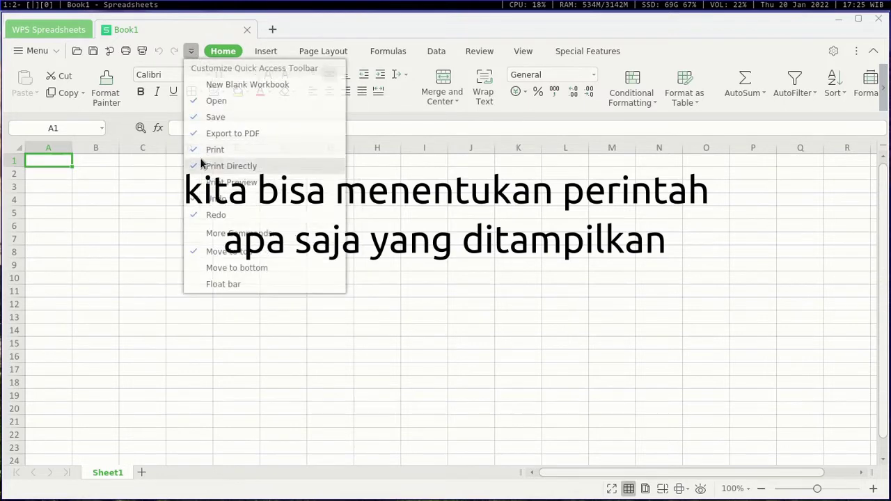
click(199, 165)
- Add New Blank Workbook to the Quick Access Toolbar and take it off again
click(175, 50)
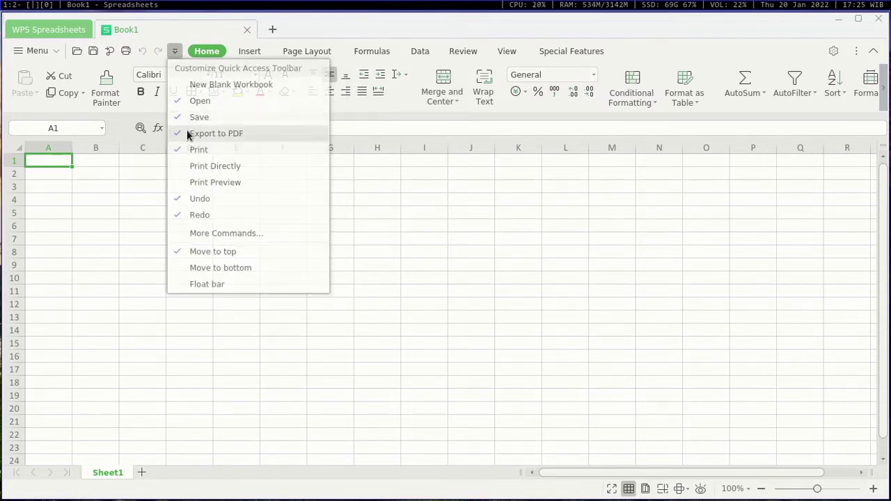
click(195, 87)
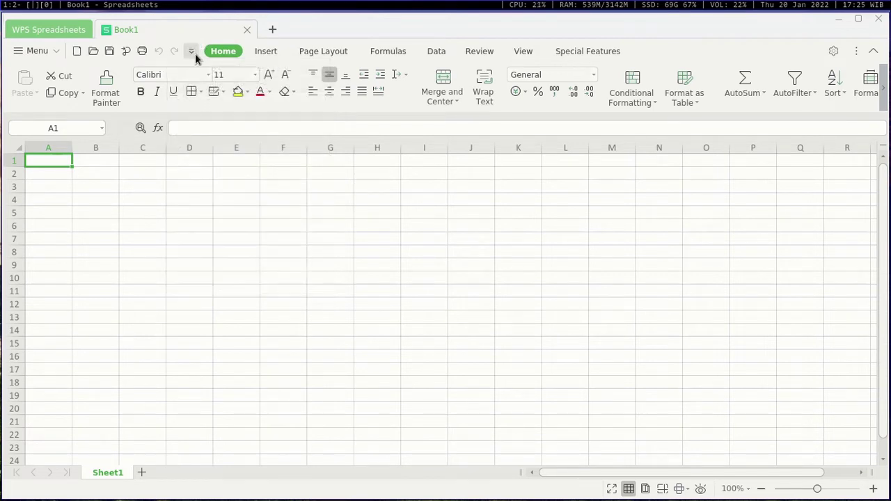
click(194, 53)
click(200, 84)
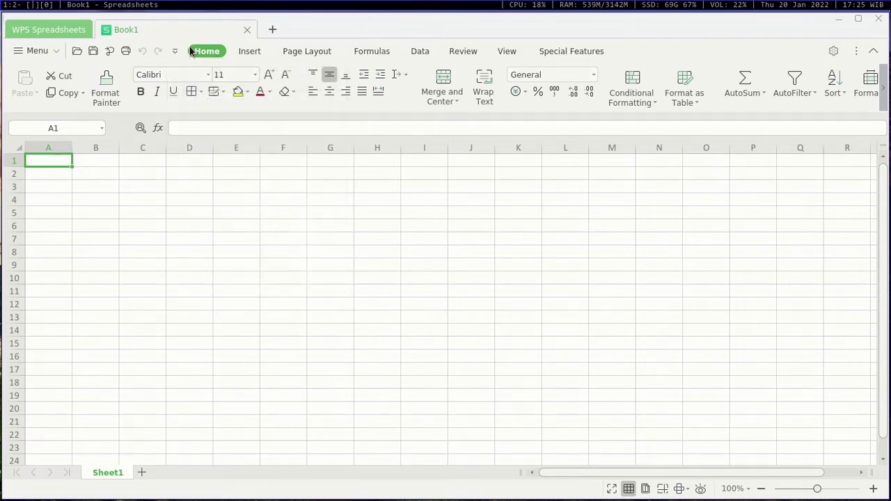
click(174, 47)
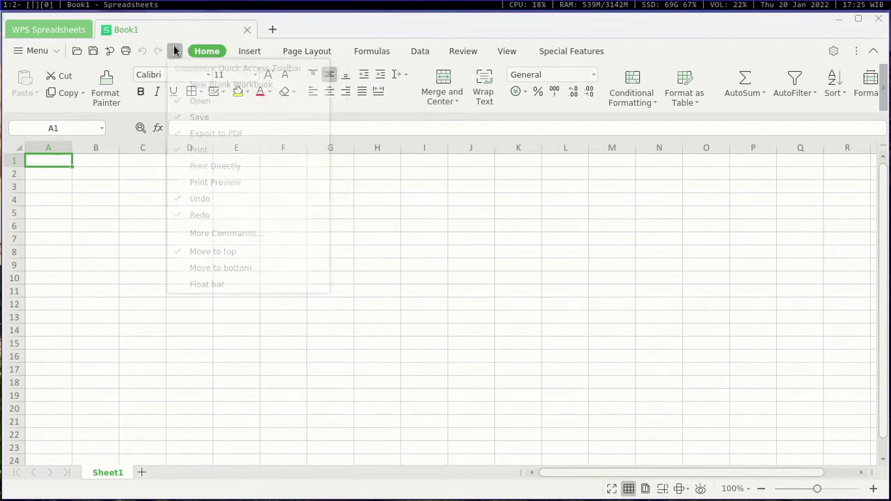
click(185, 252)
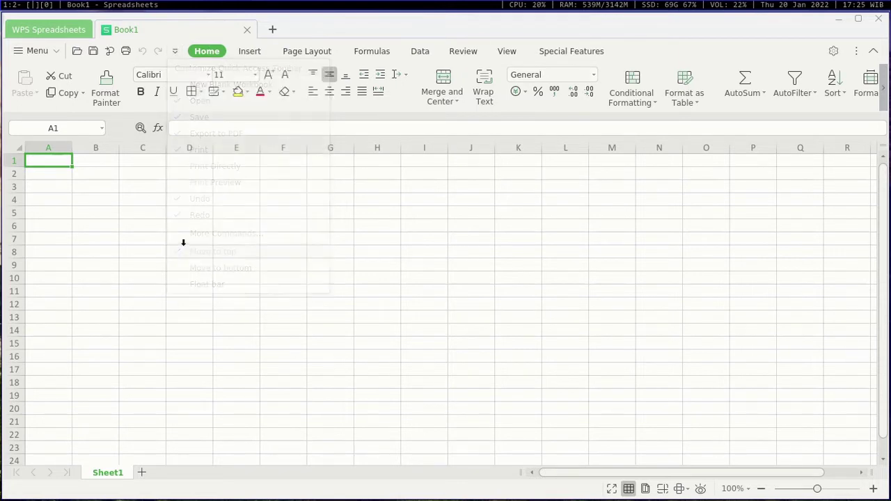
click(179, 48)
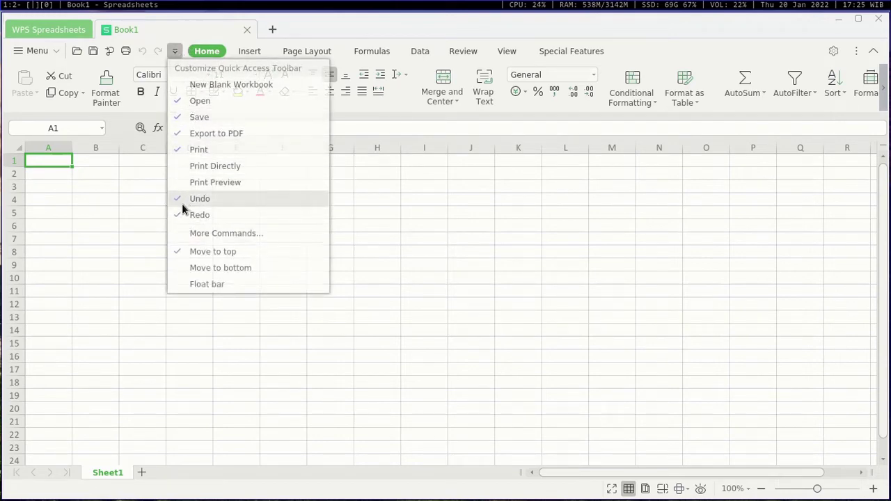
click(191, 252)
- Move the Quick Access Toolbar to the bottom position, below the ribbon
click(175, 51)
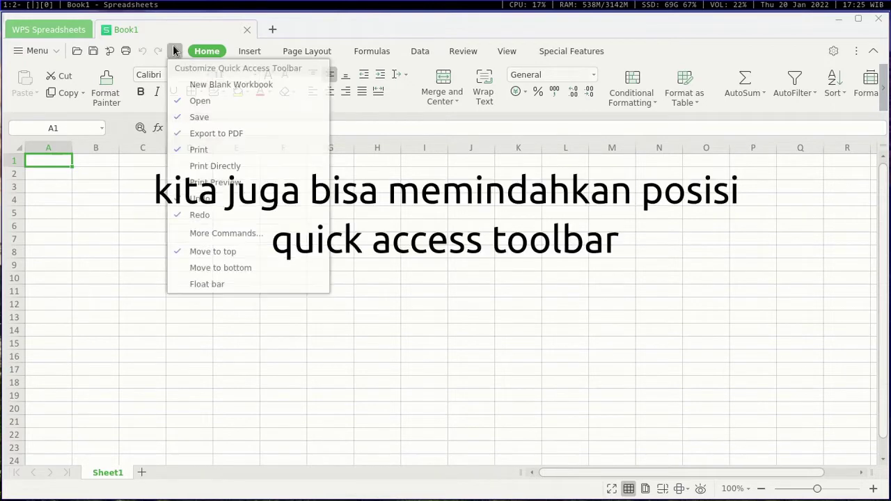
click(191, 271)
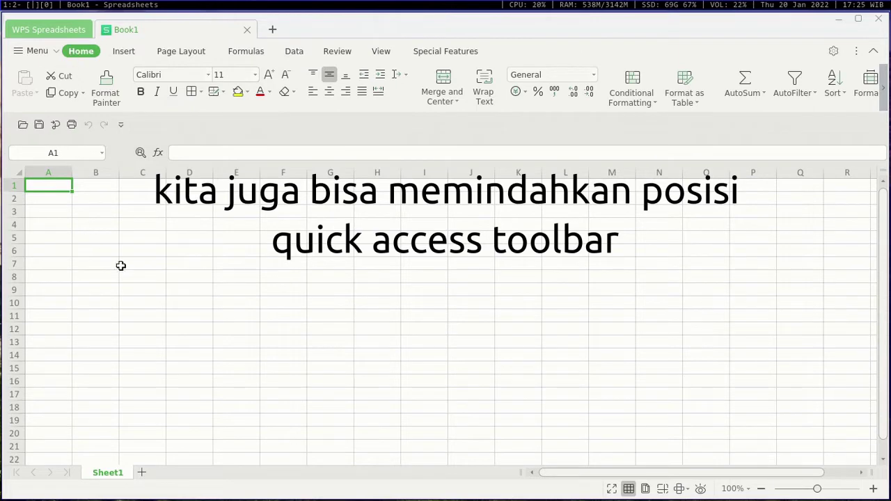
click(52, 51)
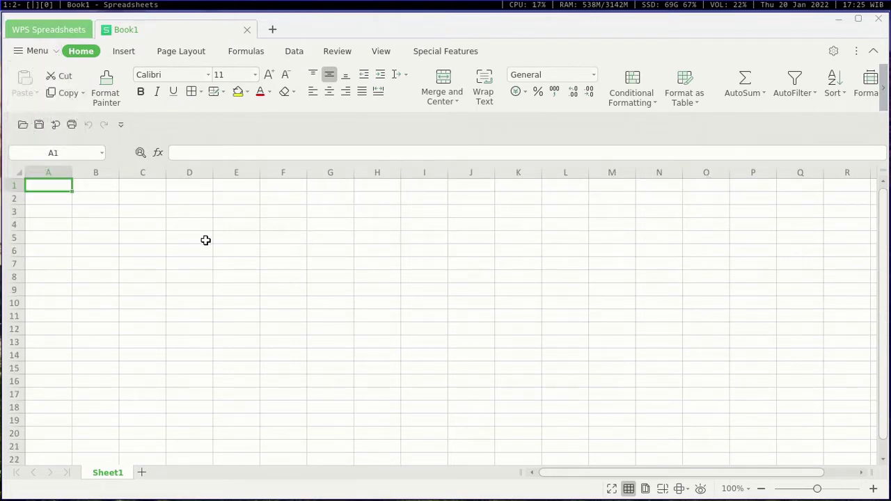
scroll(205, 240, down, 3)
scroll(205, 240, up, 3)
click(32, 51)
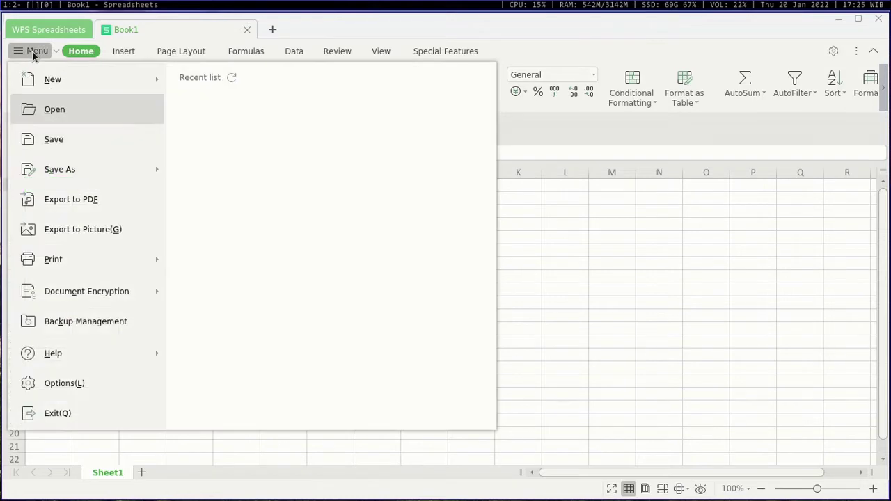
click(32, 52)
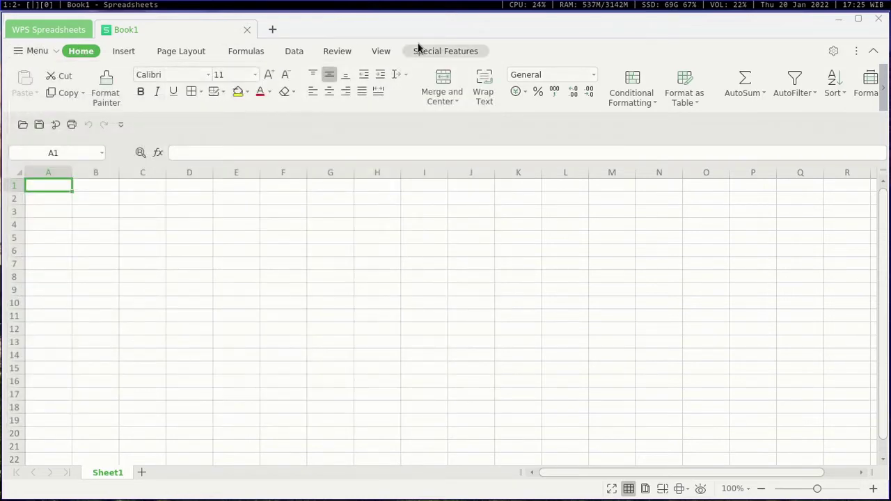
- Collapse the ribbon and expand it again
click(873, 53)
click(873, 53)
click(872, 54)
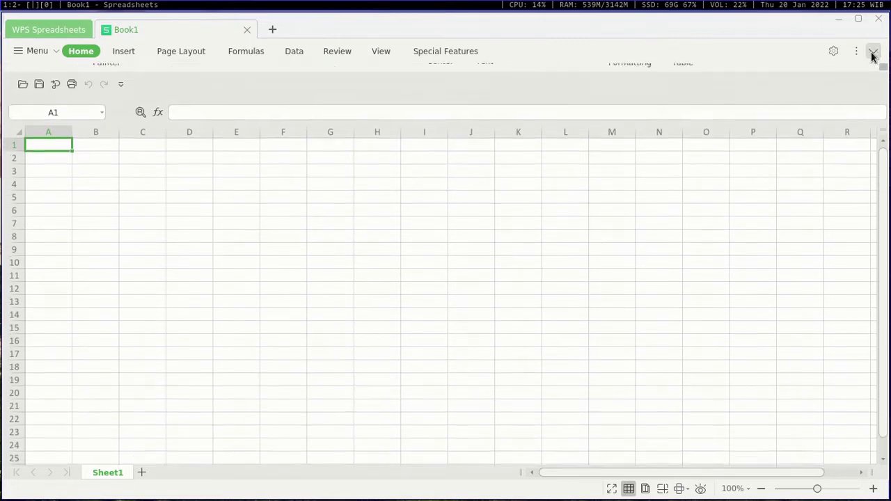
click(873, 54)
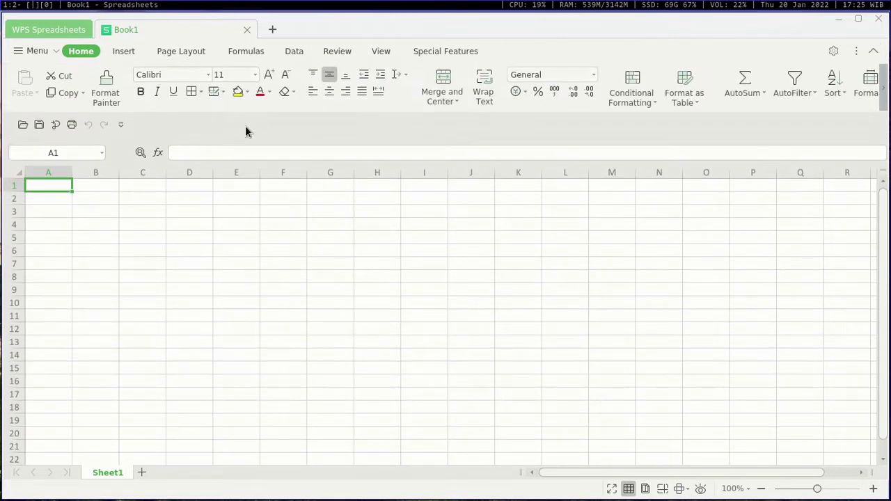
- Move the Quick Access Toolbar back to its top position
click(120, 124)
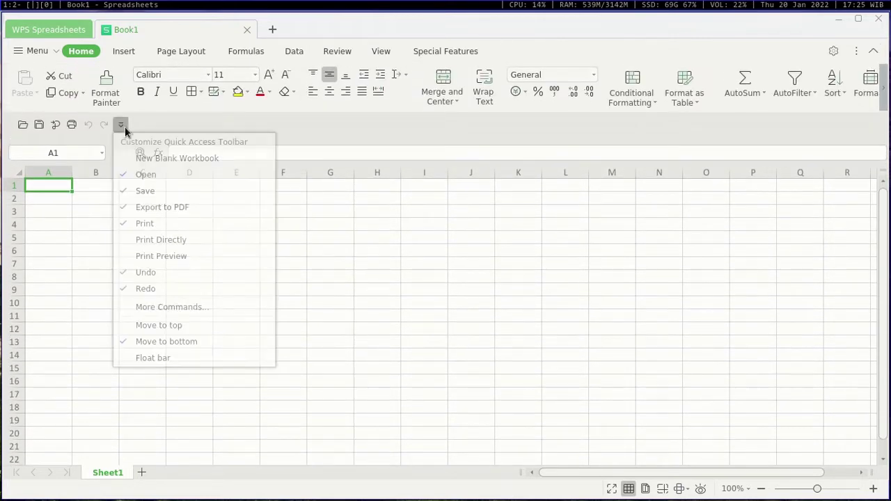
click(120, 328)
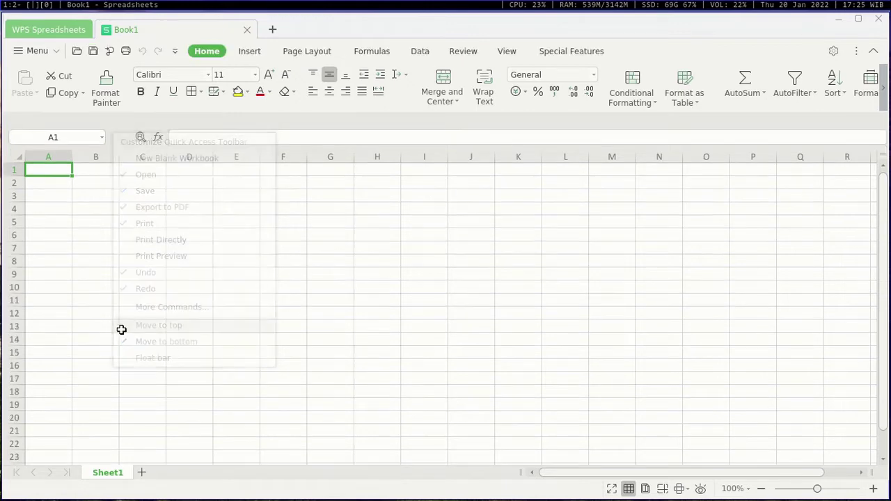
click(176, 51)
click(175, 51)
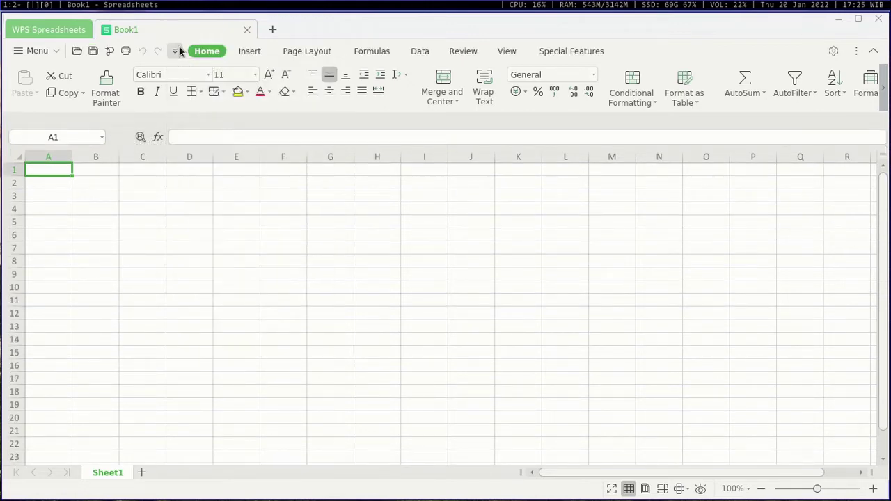
click(175, 51)
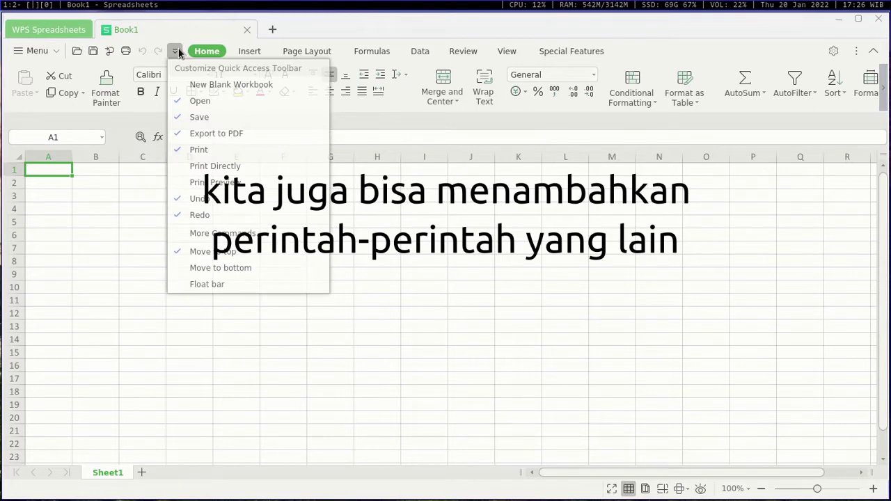
click(175, 51)
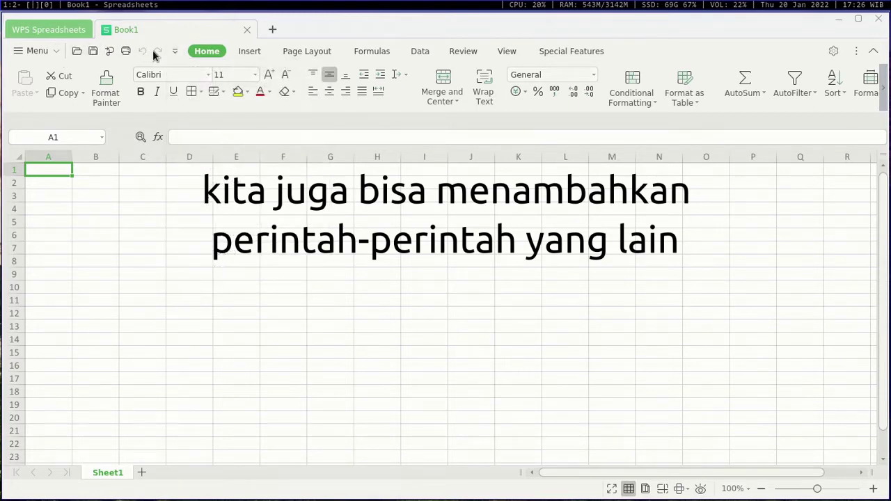
- Add the Find command to the Quick Access Toolbar through the program options and apply the change
click(42, 53)
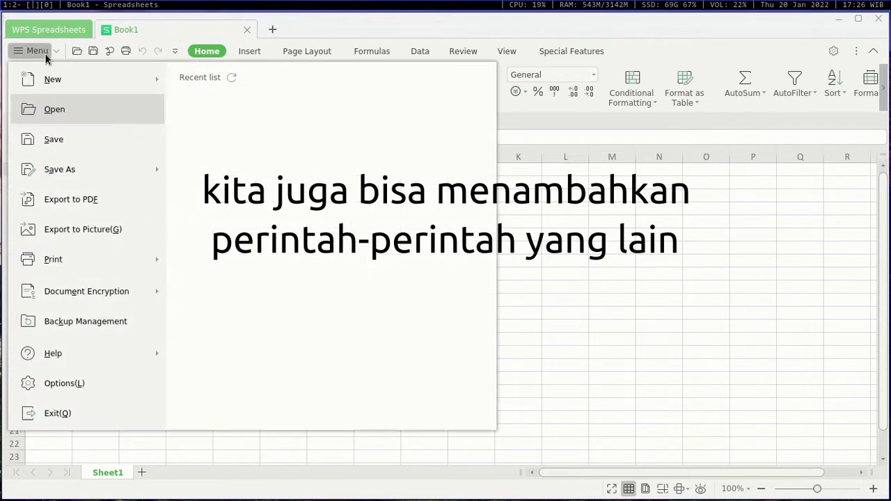
click(45, 381)
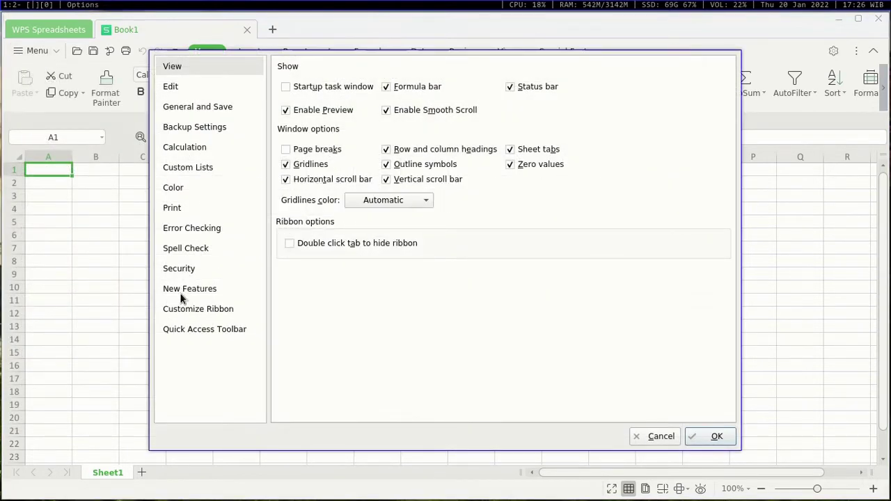
click(223, 329)
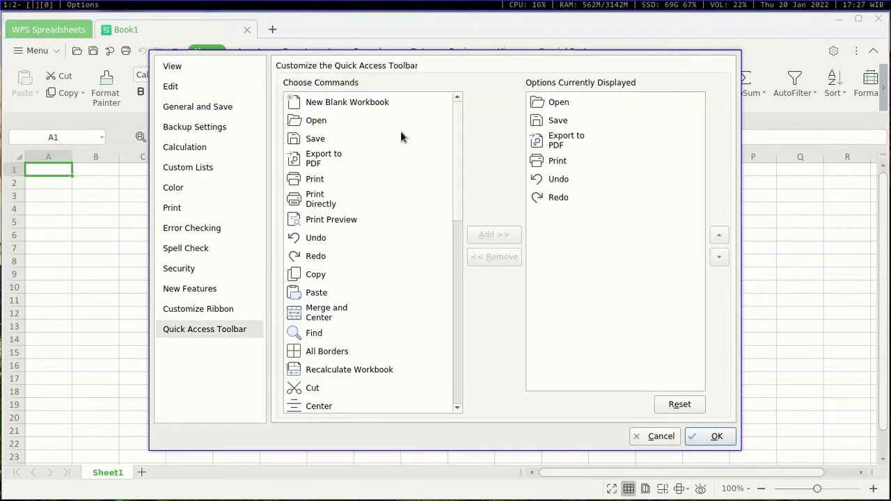
click(332, 136)
click(334, 216)
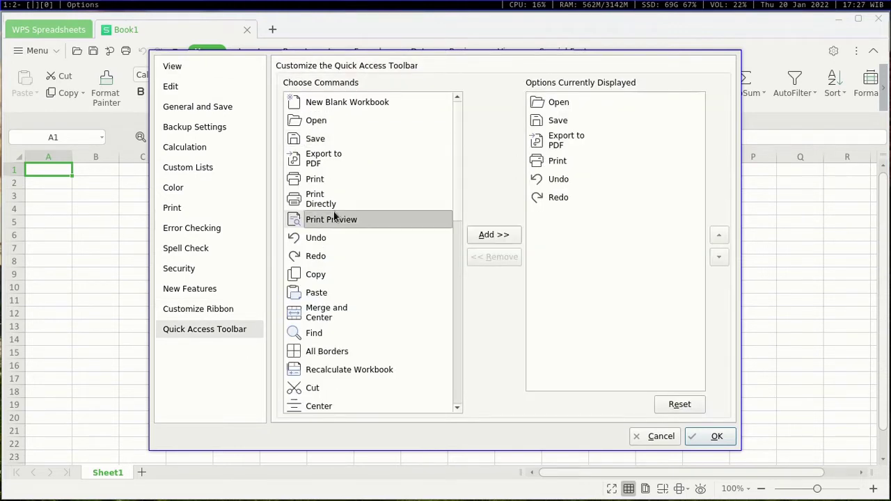
click(340, 278)
scroll(378, 241, down, 2)
click(378, 242)
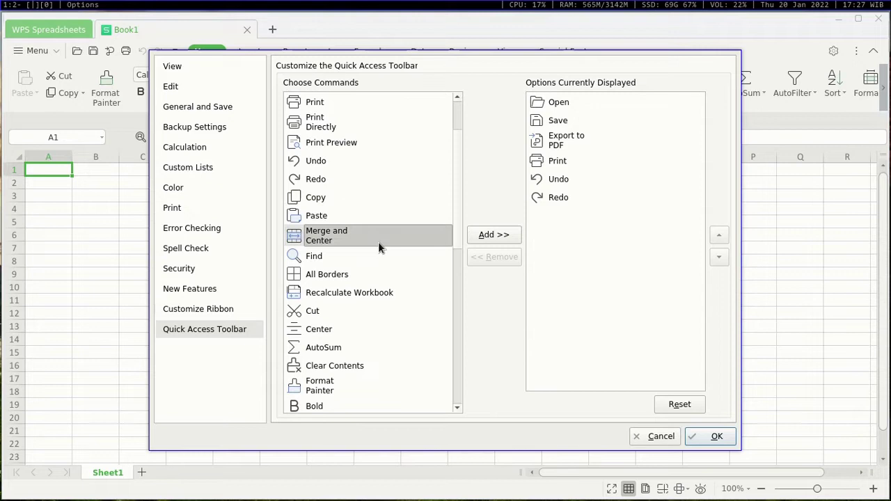
click(360, 273)
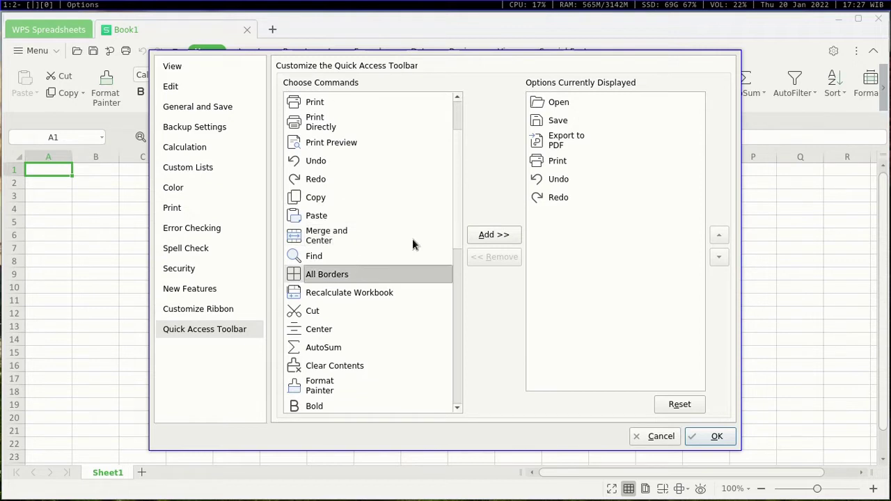
click(354, 258)
click(472, 238)
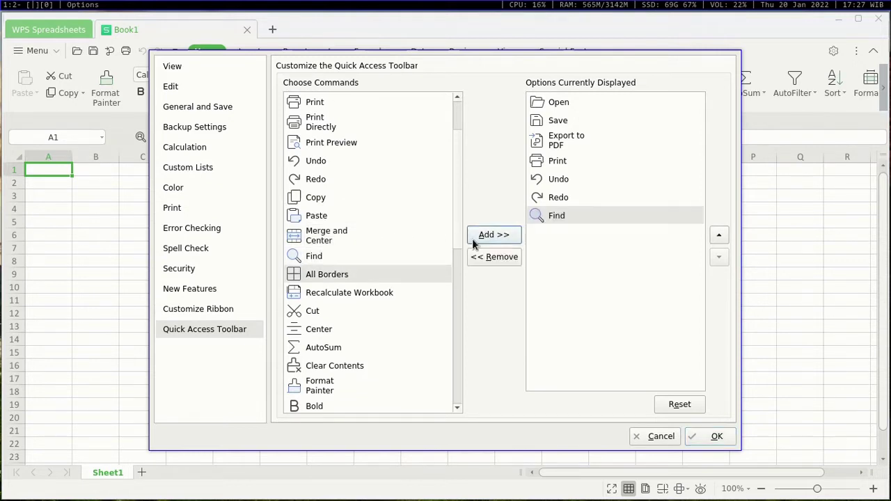
click(701, 434)
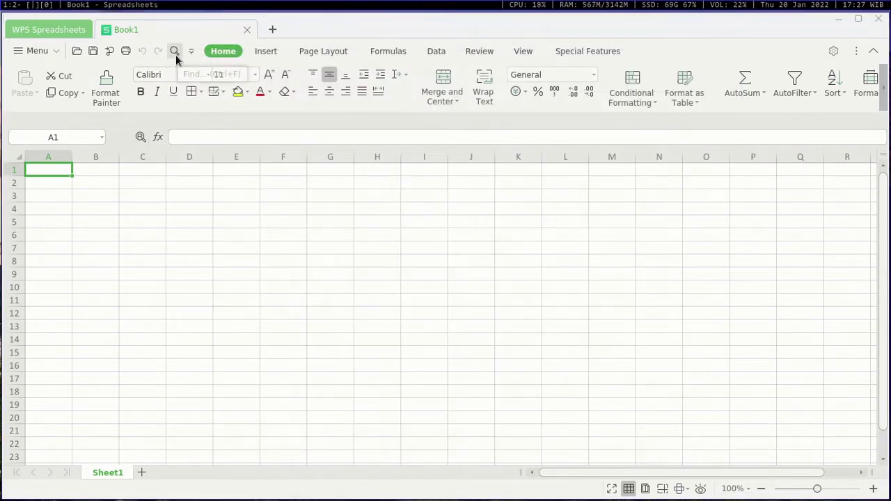
- Remove the Find command from the Quick Access Toolbar through the program options and apply the change
click(42, 53)
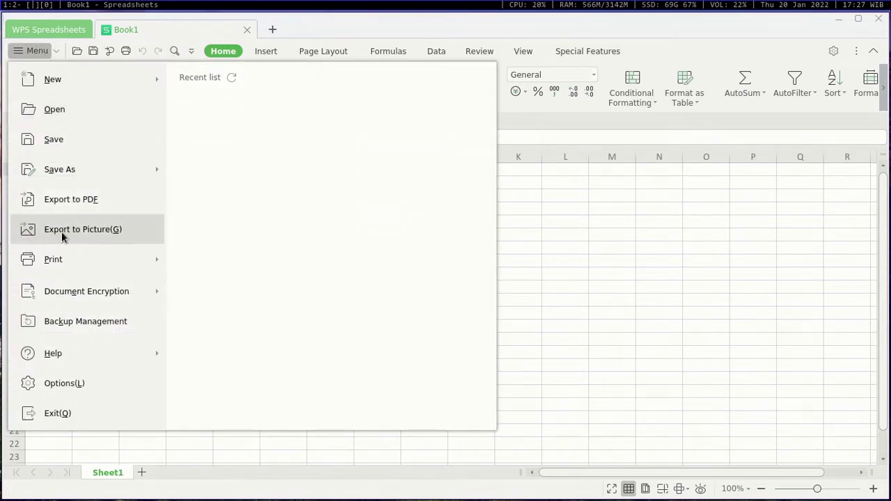
click(72, 380)
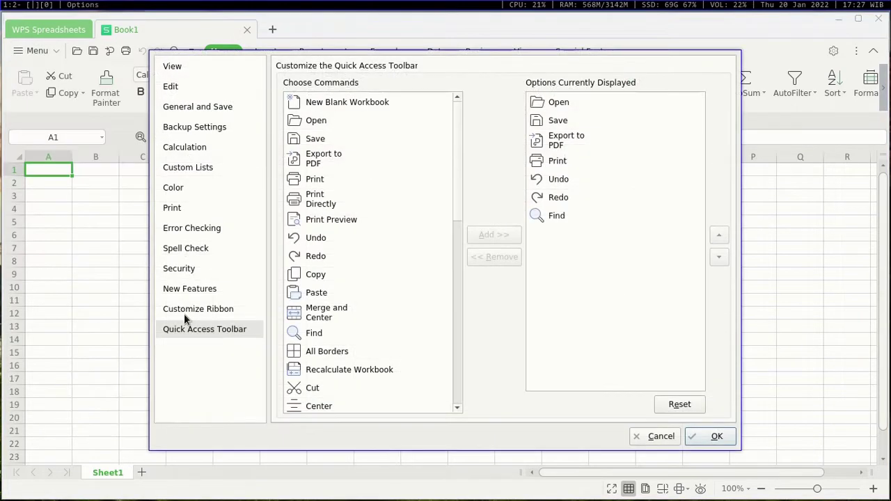
click(556, 212)
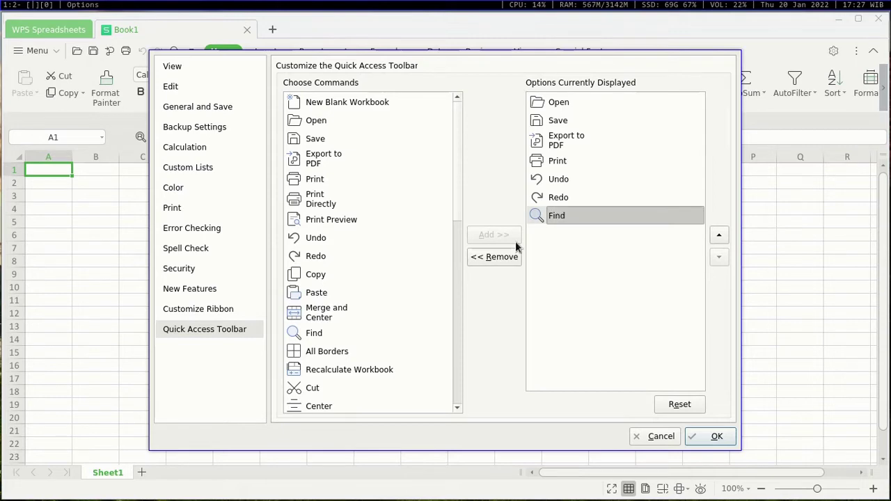
click(500, 265)
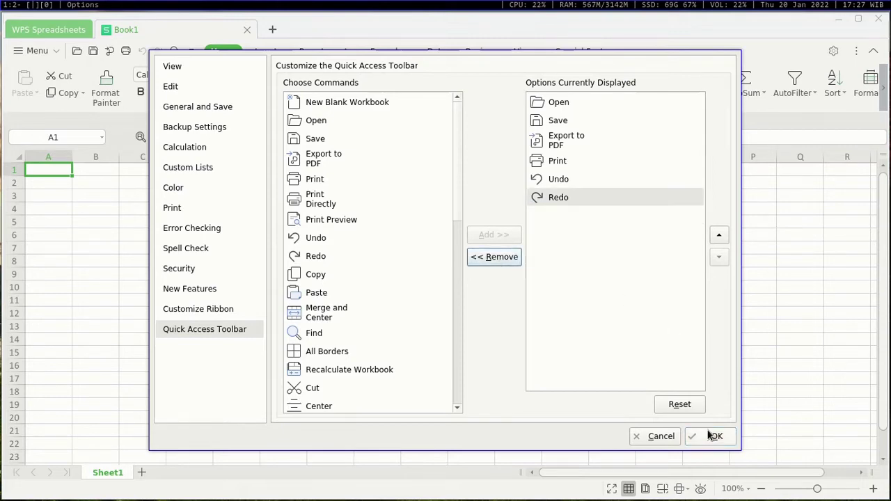
click(709, 433)
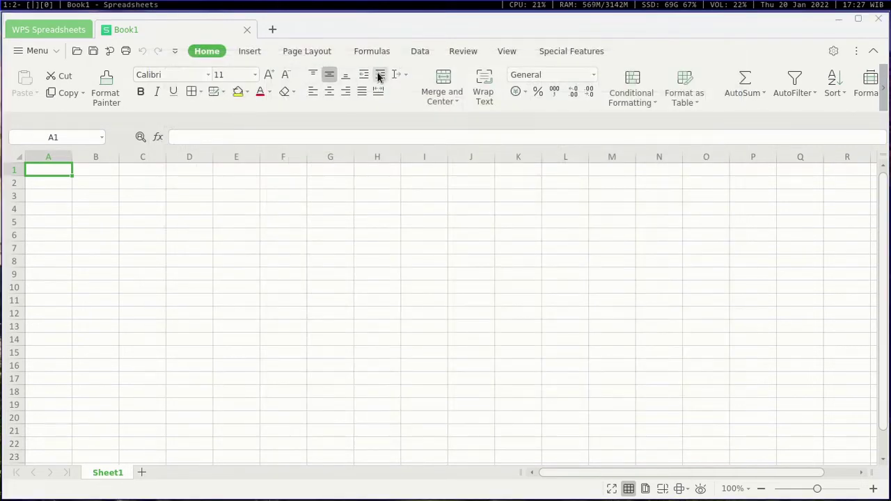
- Start saving the workbook and try the WPS Spreadsheets Files and WPS Spreadsheets Template file formats
click(93, 52)
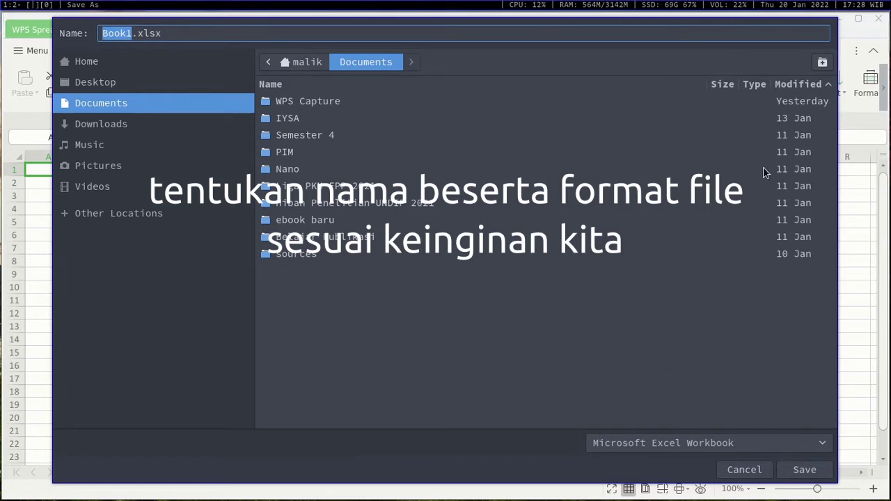
click(694, 443)
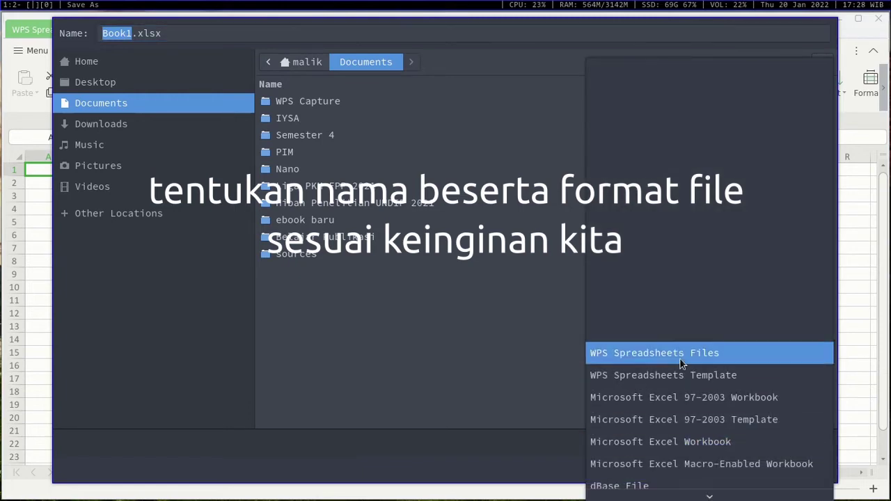
scroll(681, 367, down, 3)
scroll(682, 368, down, 5)
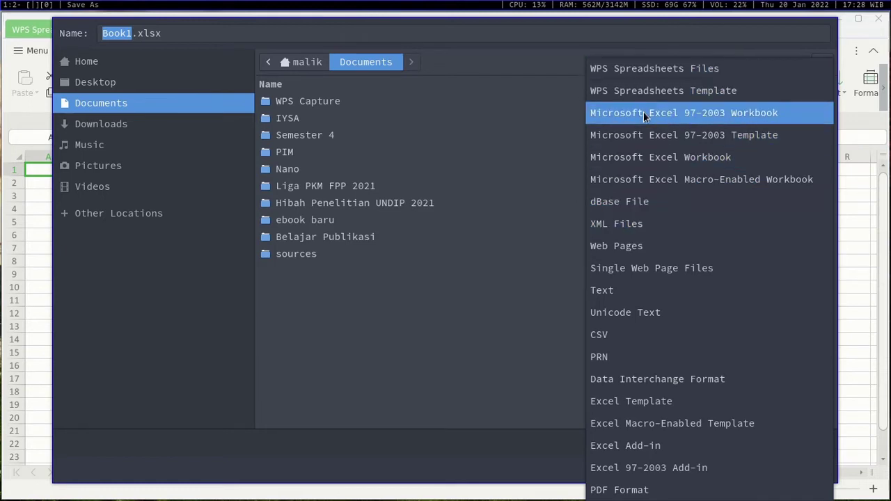
click(641, 77)
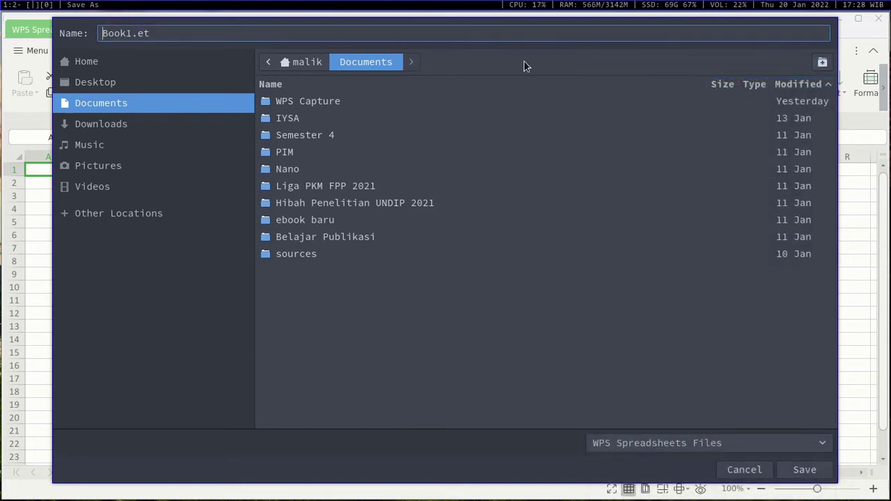
click(663, 437)
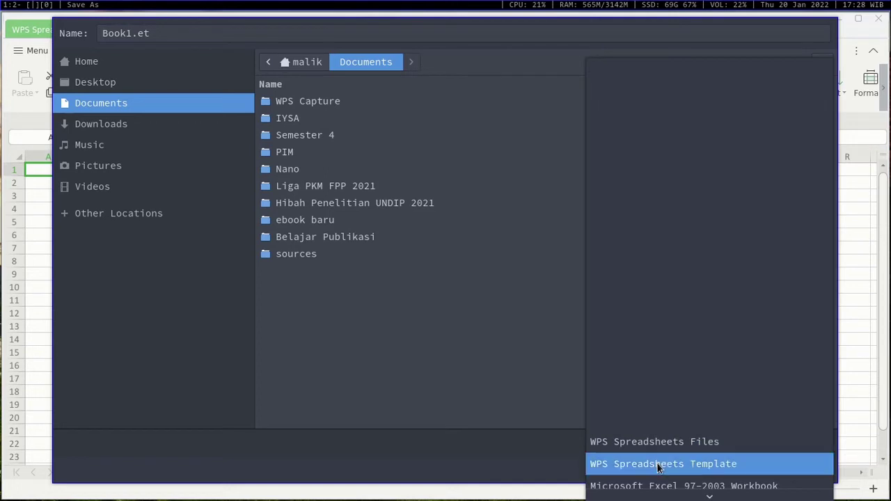
click(658, 468)
- Set the file format of the workbook being saved to Microsoft Excel Workbook
click(676, 439)
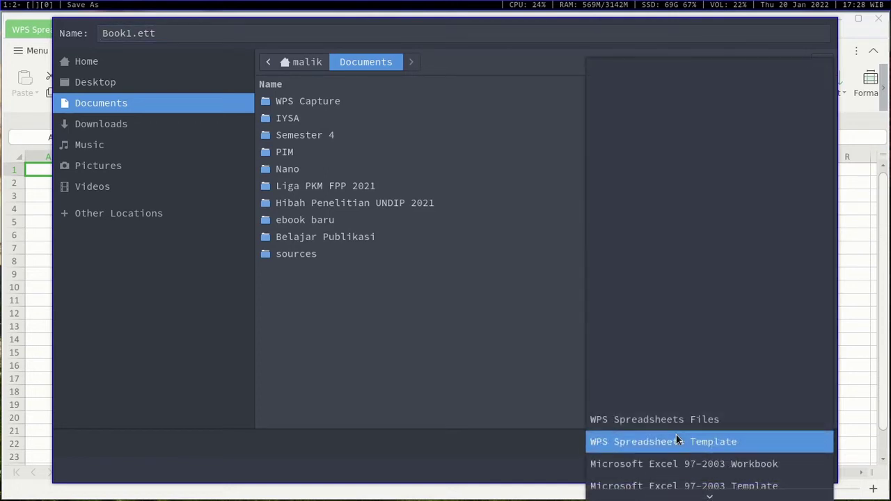
key(Down)
scroll(686, 427, down, 5)
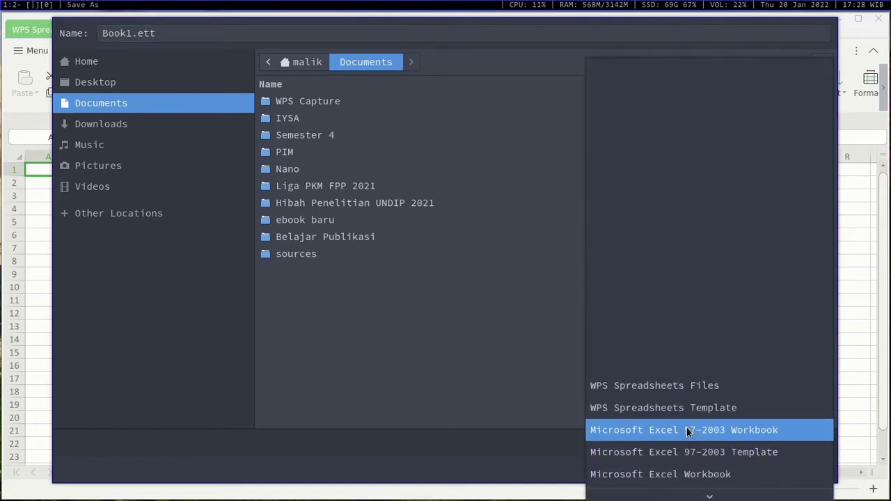
scroll(686, 428, down, 1)
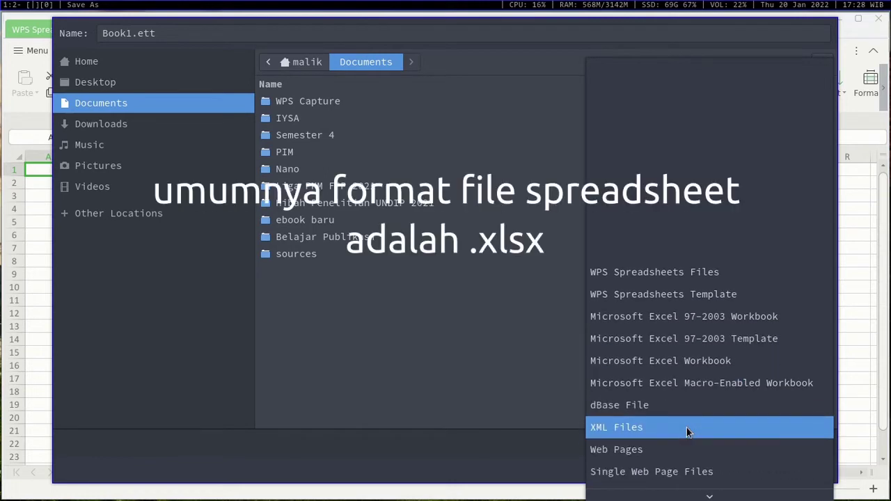
click(699, 356)
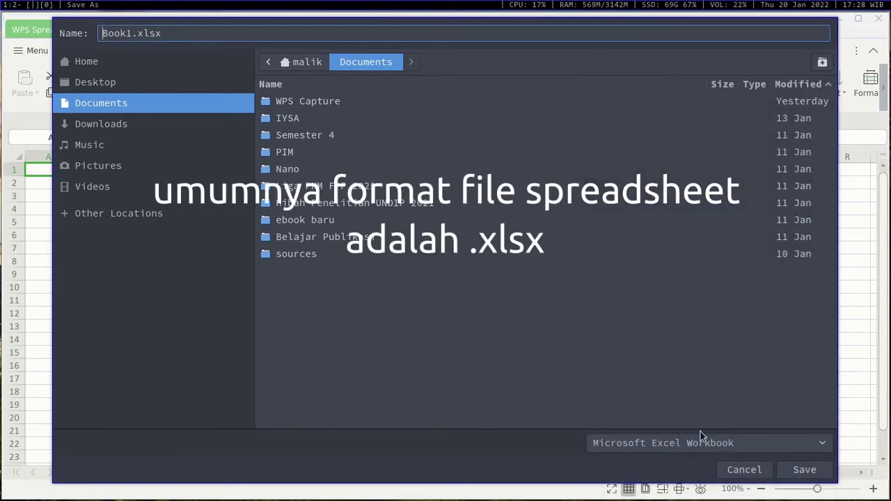
- Name the file belajar_excel.xlsx and save it in the Documents folder
key(Delete)
key(Delete)
key(Delete)
key(Delete)
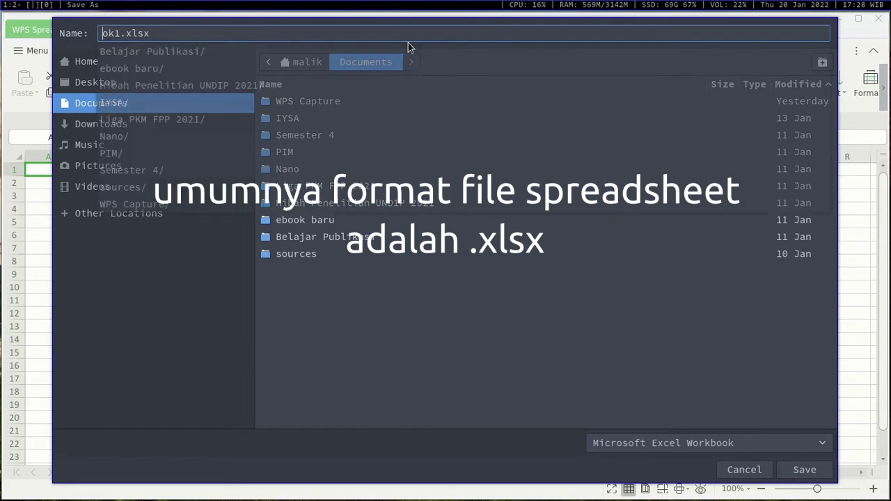
key(Delete)
text(be)
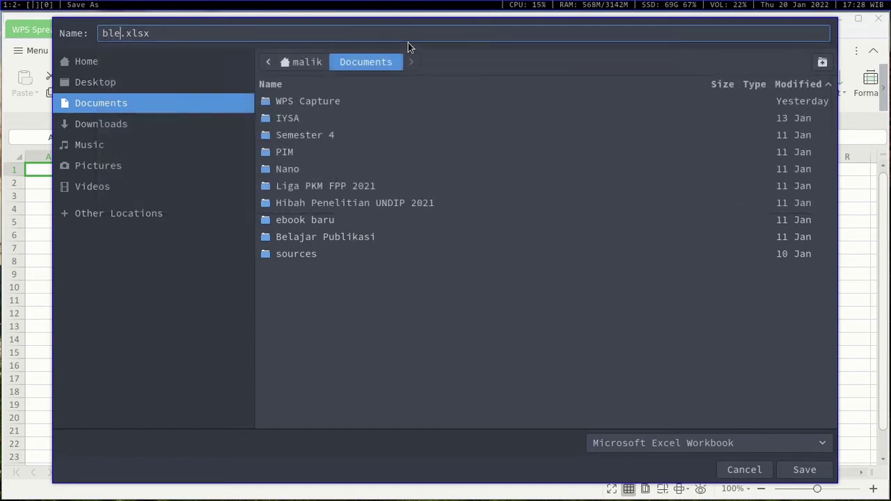
text(laj)
key(BackSpace)
text(jar ma)
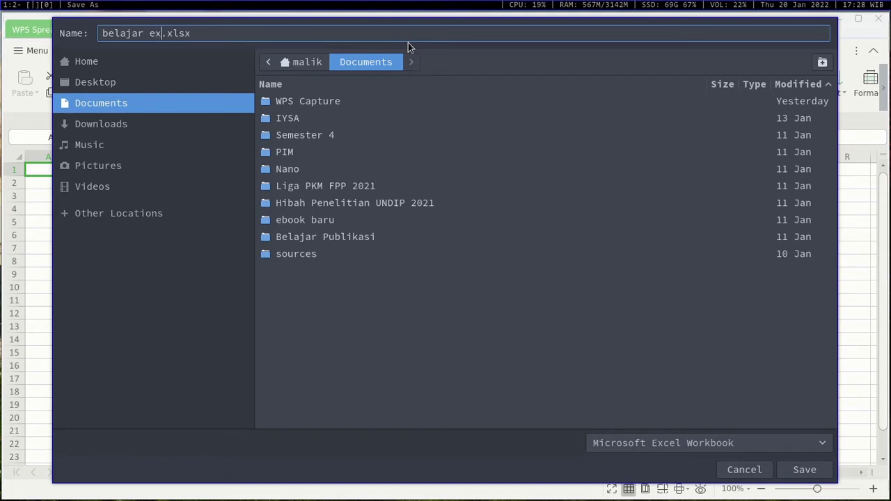
key(BackSpace)
key(BackSpace)
key(BackSpace)
text(_excel)
key(Return)
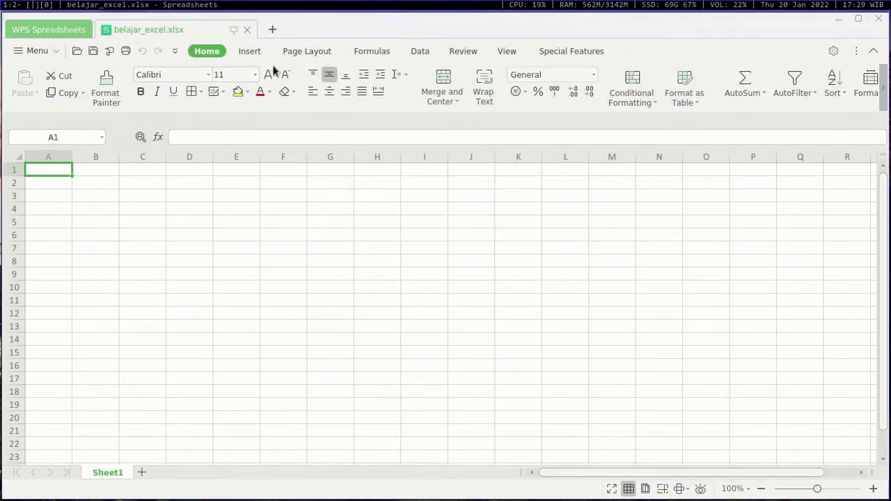
- Close the workbook and reopen belajar_excel.xlsx from Documents, first from the start page and again from within the workbook
click(247, 30)
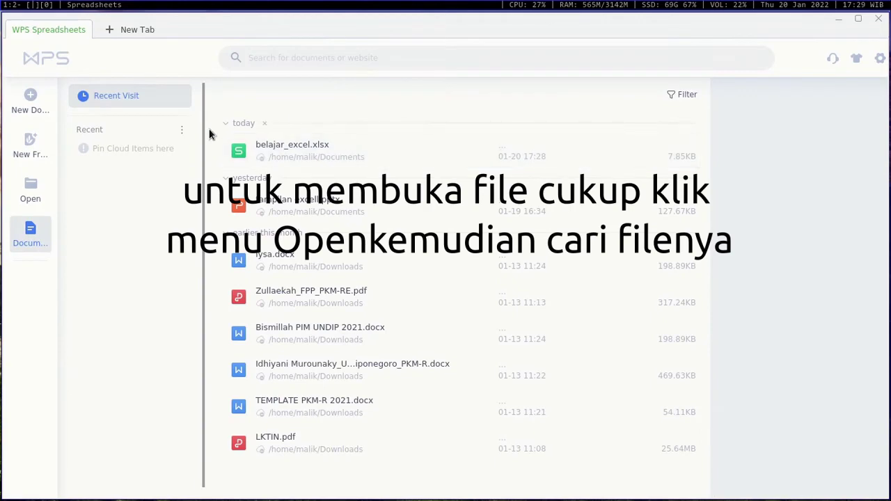
click(31, 186)
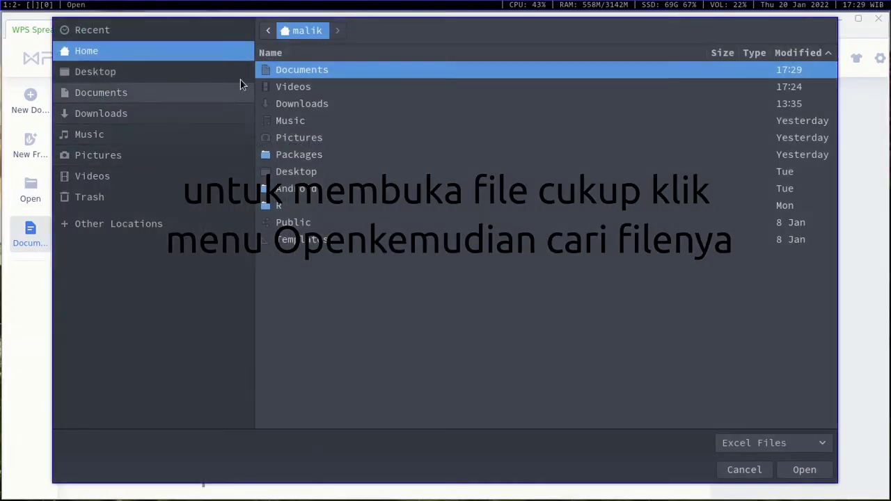
double_click(320, 70)
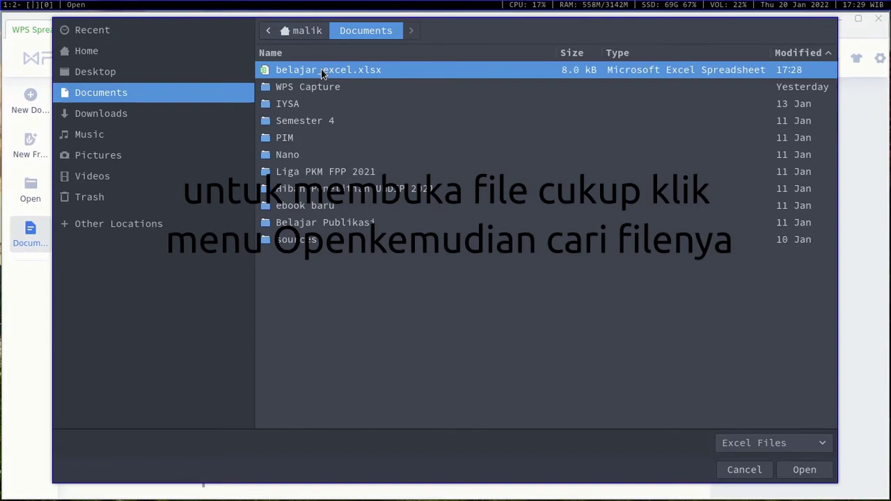
double_click(402, 70)
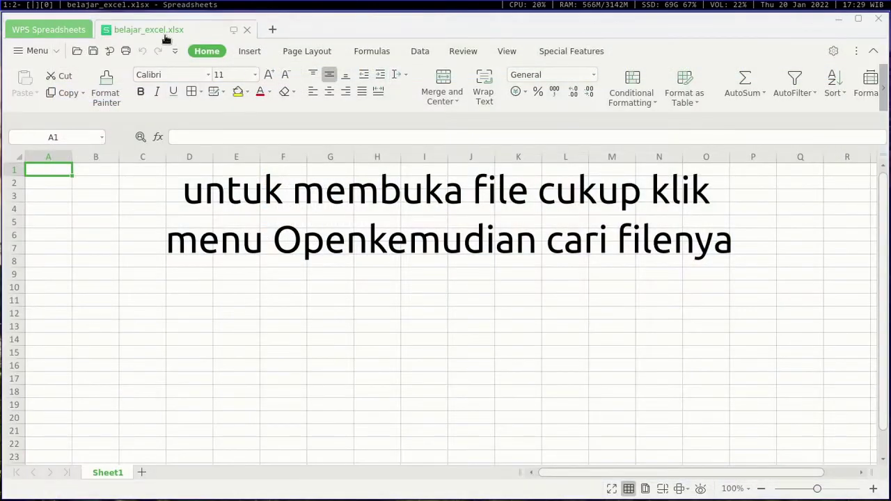
click(79, 50)
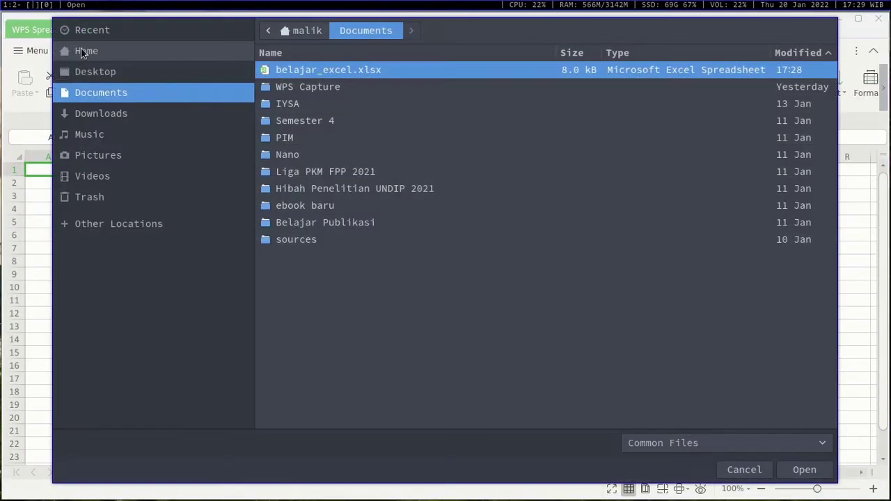
click(801, 471)
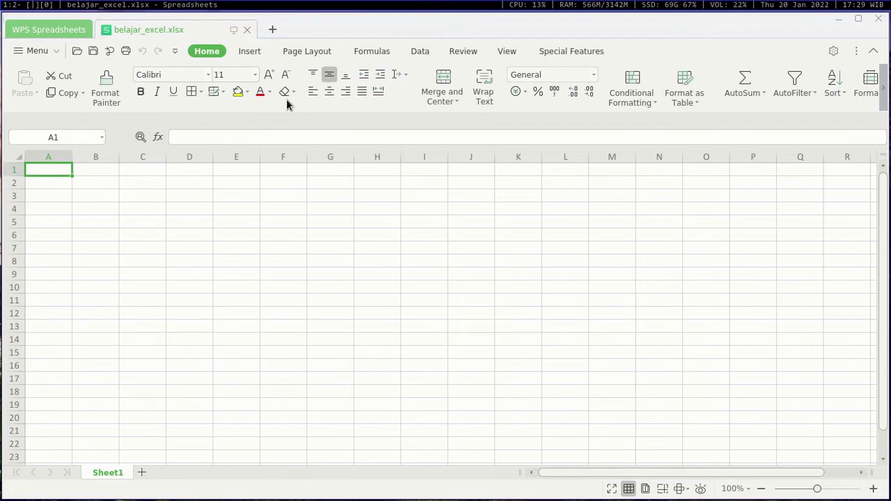
- Select cell C4, cell A1 and the whole of column B, and return to cell A1
click(142, 201)
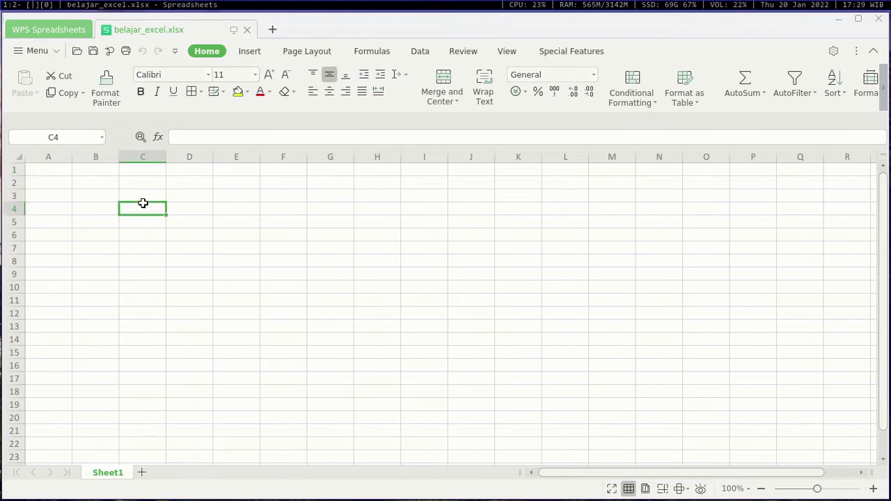
click(44, 169)
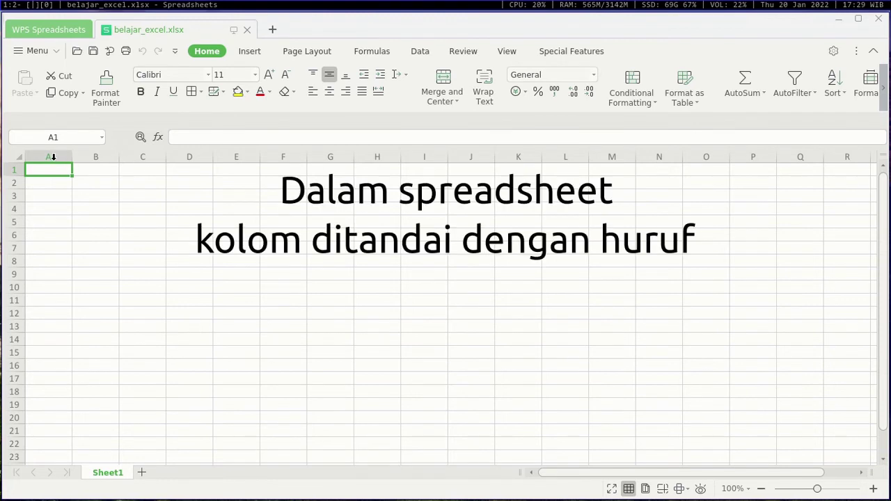
click(109, 150)
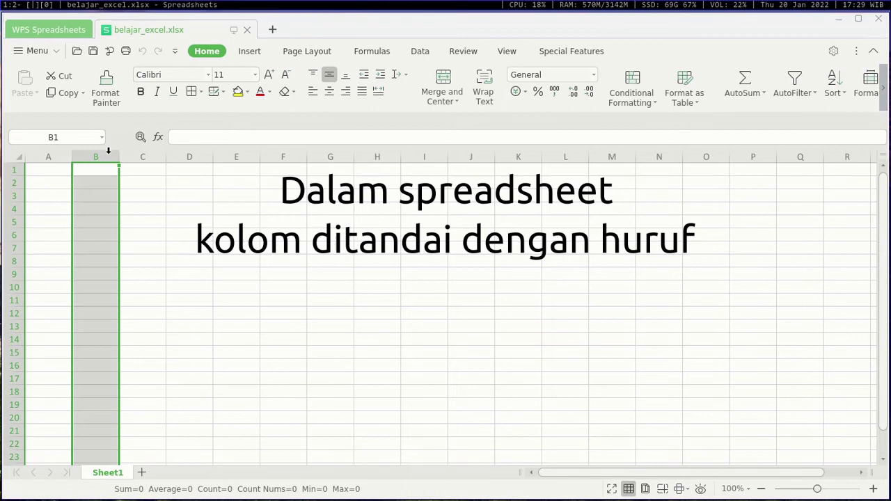
click(48, 168)
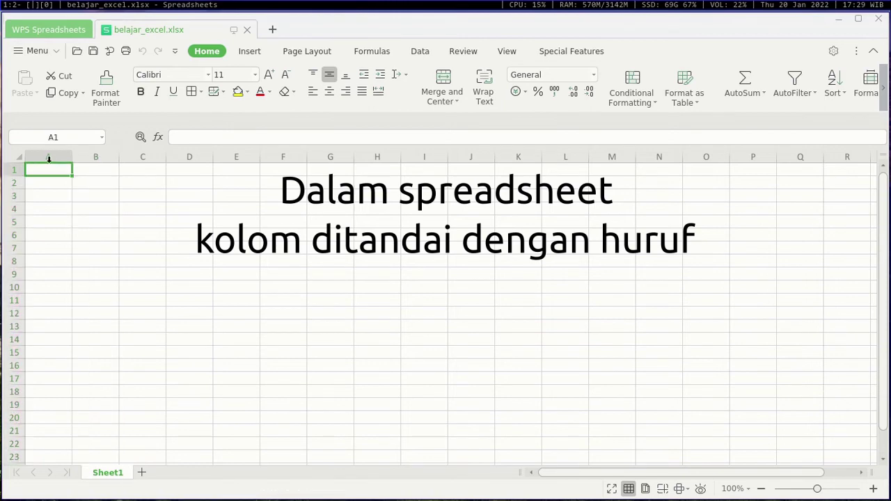
- Select row 2, row 3 and the entire sheet, and finish on cell B4
click(7, 181)
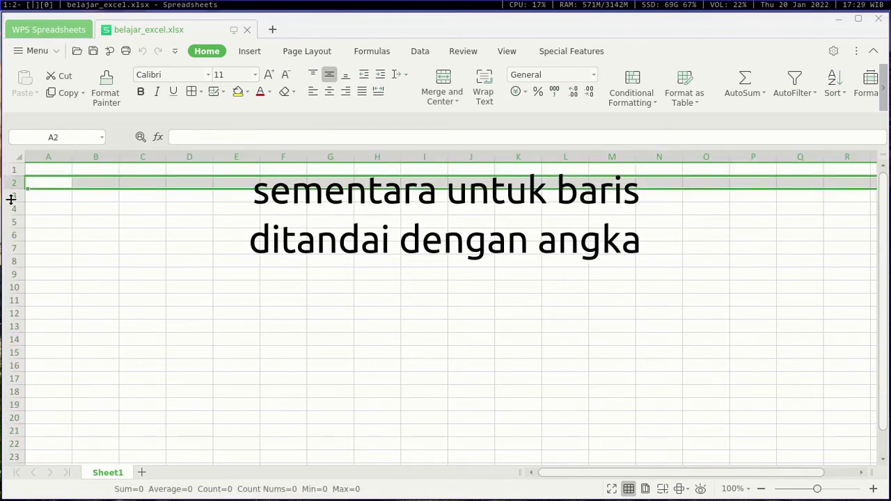
click(10, 198)
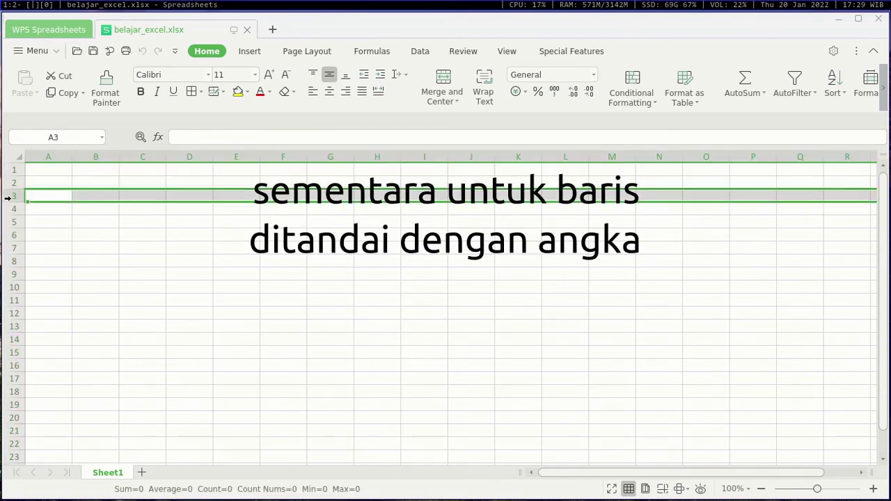
click(22, 159)
click(107, 208)
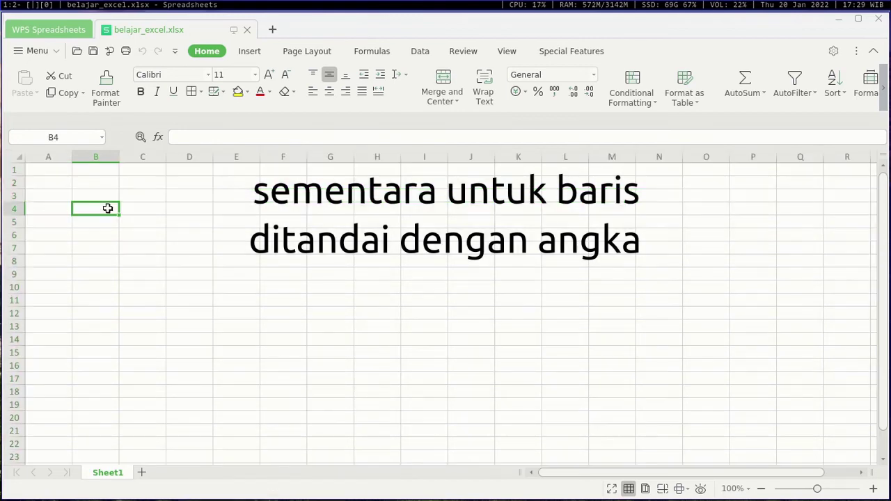
- Select a block of cells starting at A1, and clear that selection by choosing single cells, ending on B2
click(60, 171)
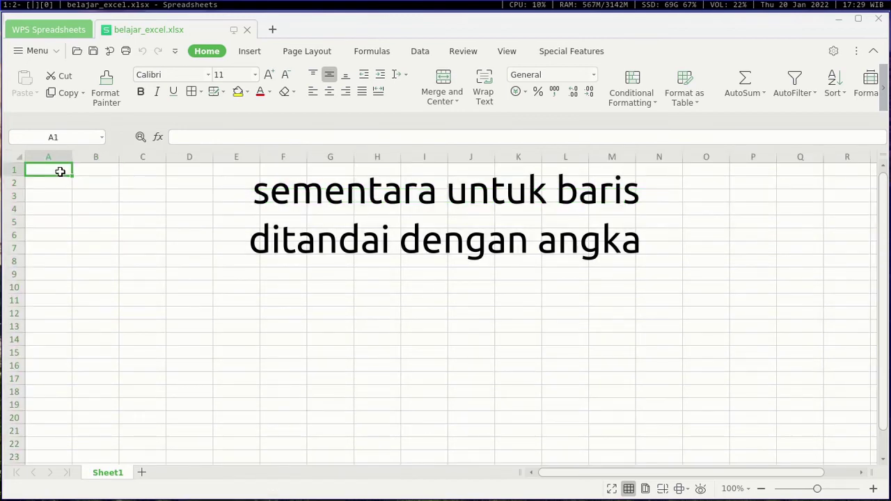
drag(60, 171, 295, 259)
click(389, 210)
click(83, 181)
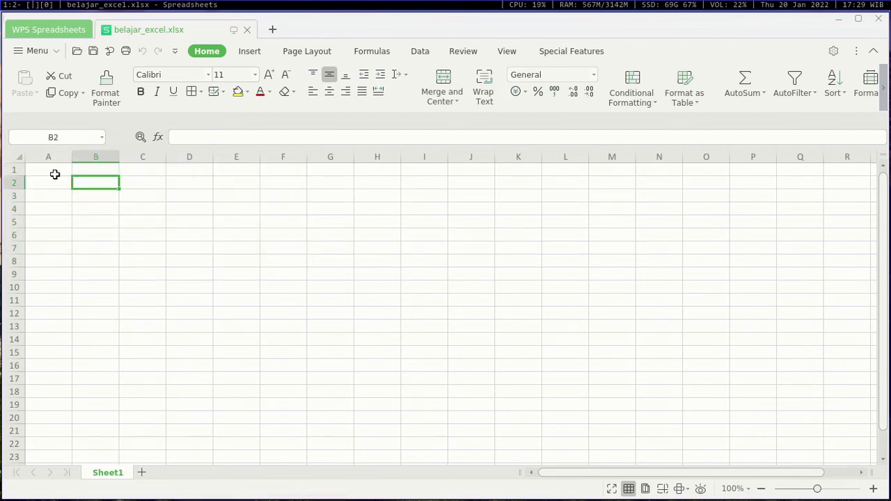
- From cell A1, jump to the sheet's last row and back, and to its last column and back
click(55, 174)
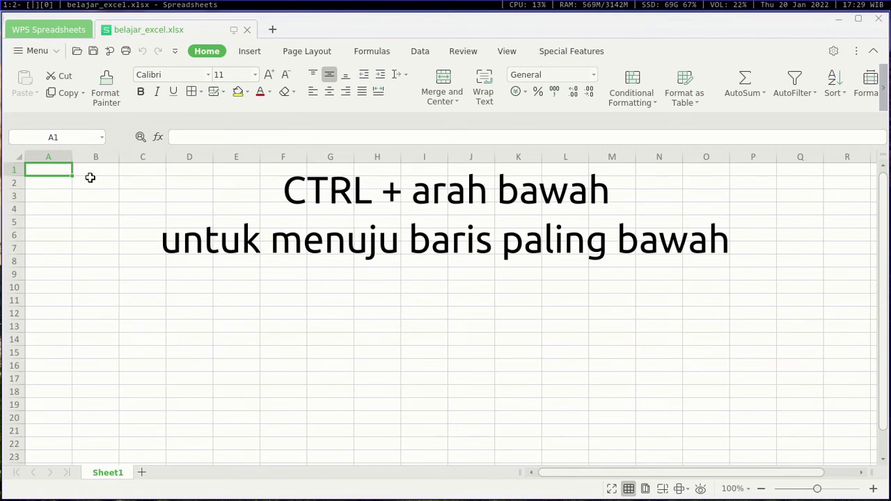
key(ctrl+Down)
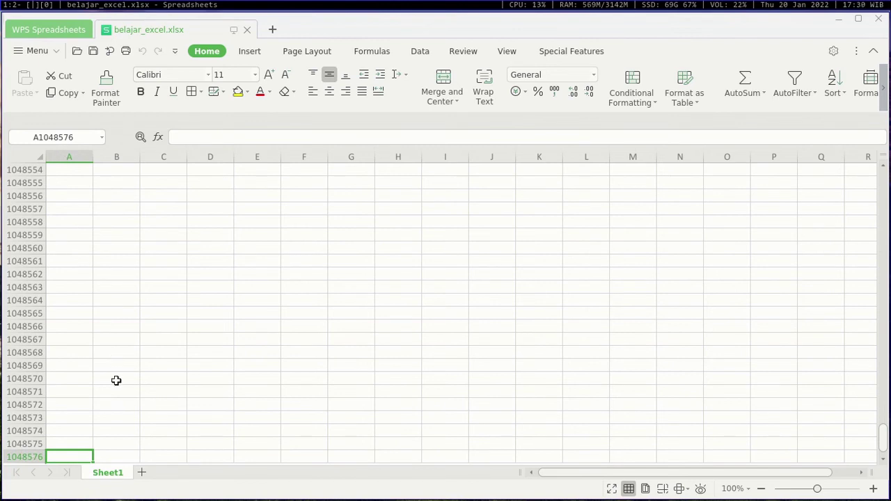
key(ctrl+Up)
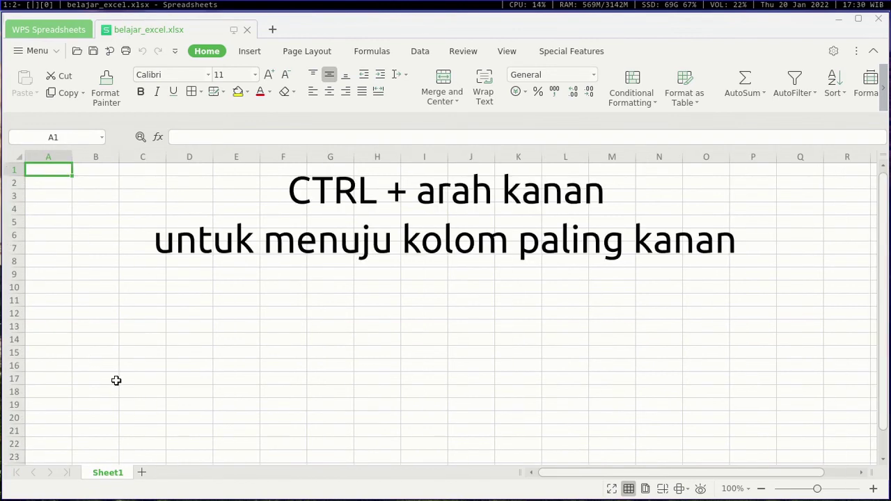
key(ctrl+Right)
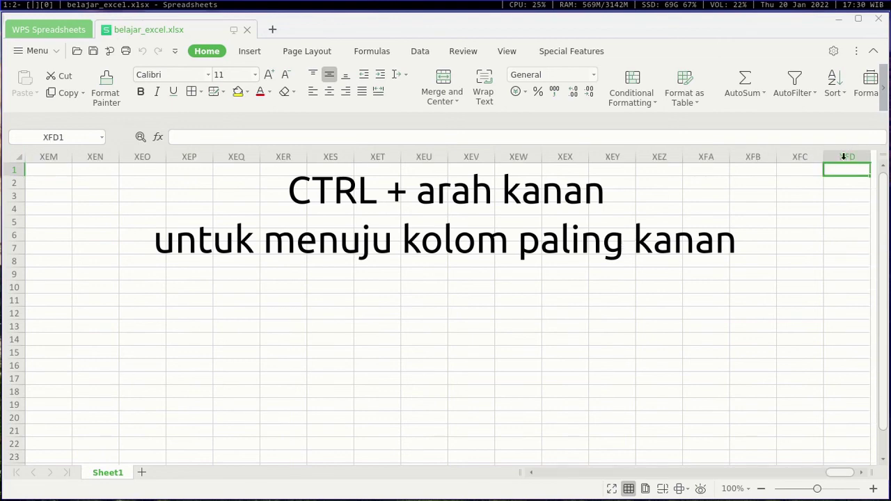
key(ctrl+Left)
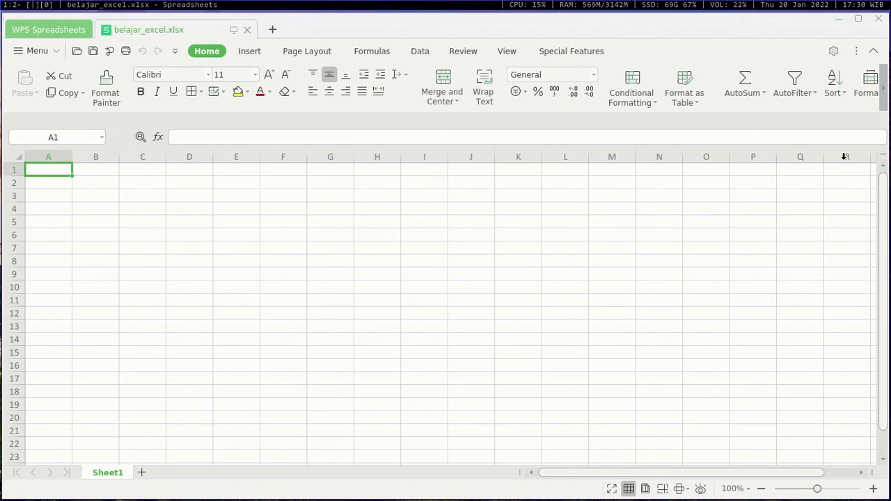